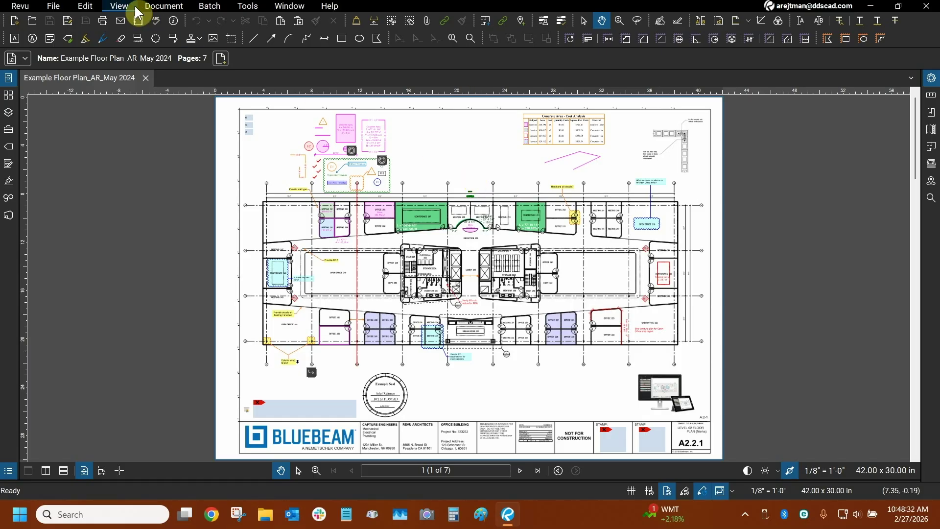
- Check the available printers in the print settings for Bluebeam PDF and leave without printing
click(53, 11)
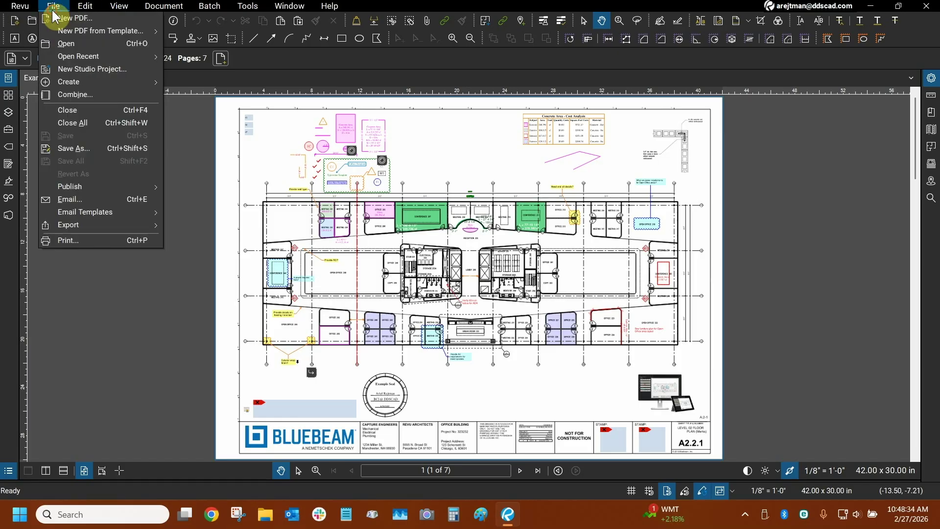
click(69, 240)
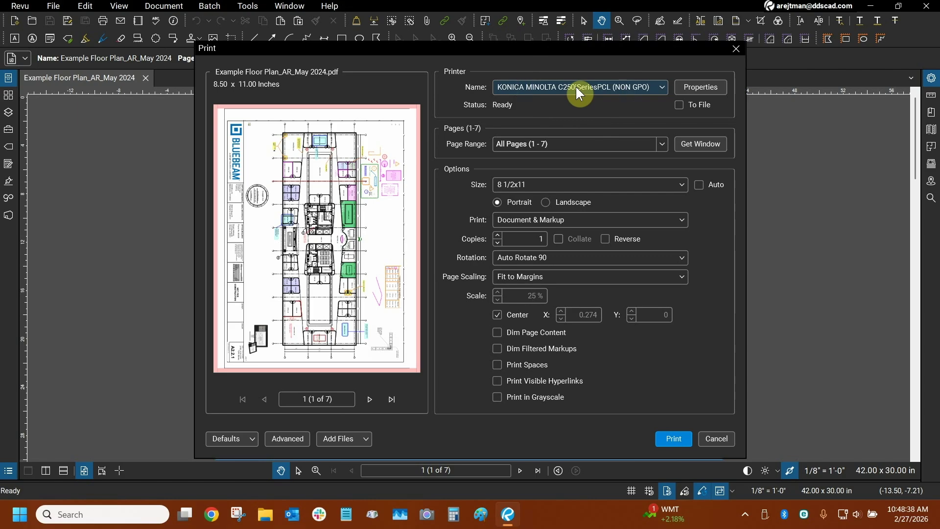
click(577, 92)
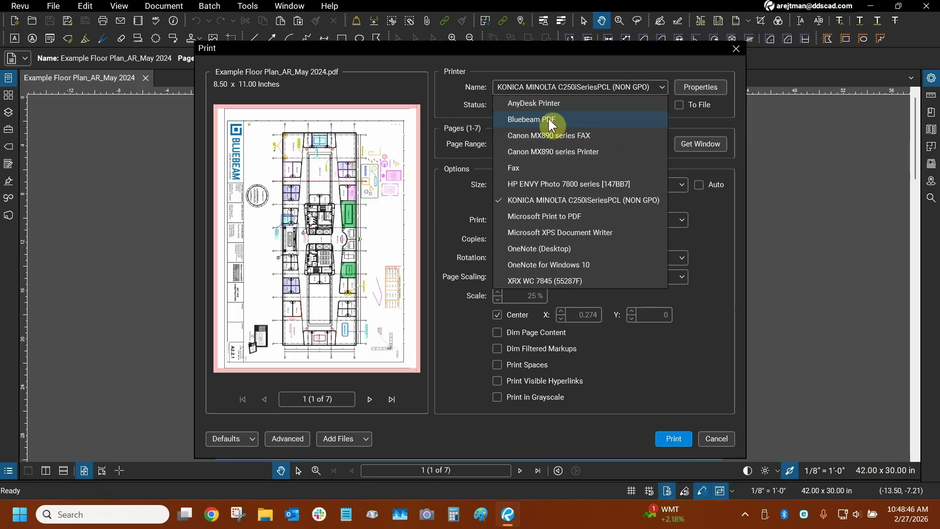
click(451, 84)
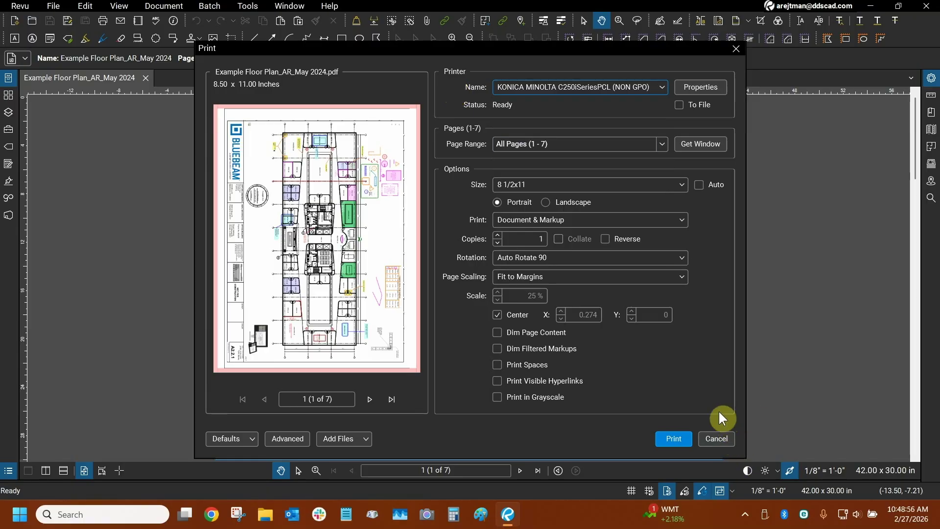
click(727, 440)
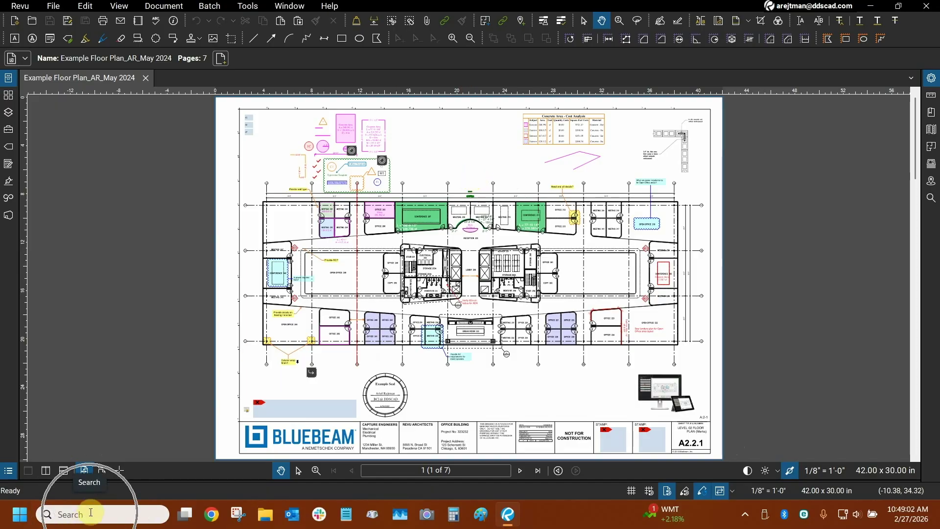
- Search Windows for "bluebeam", run Bluebeam Administrator as administrator, and move its window clear of the drawing's centre
click(91, 512)
text(bluebeam)
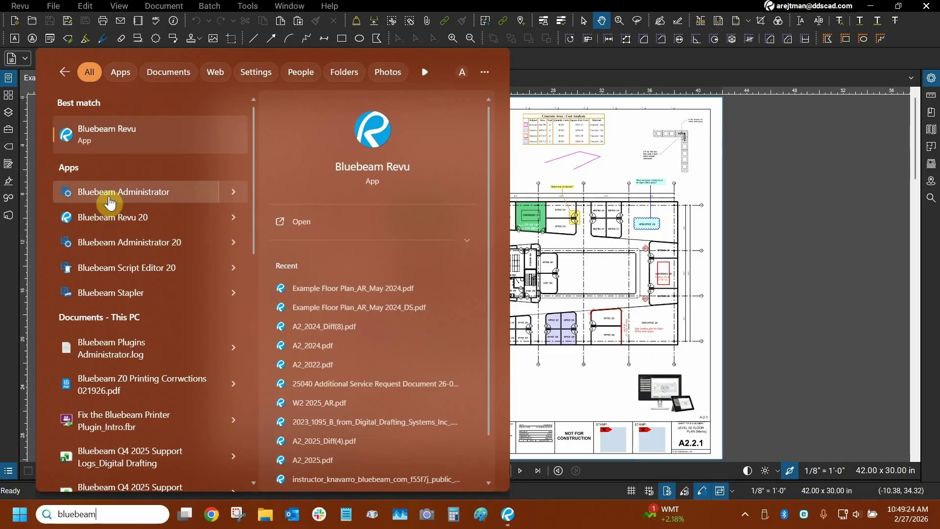
right_click(139, 200)
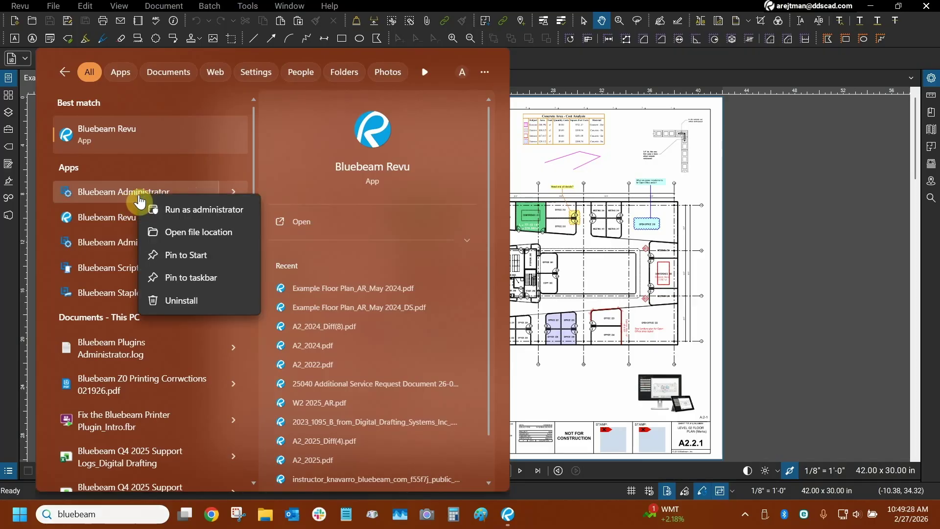
click(183, 212)
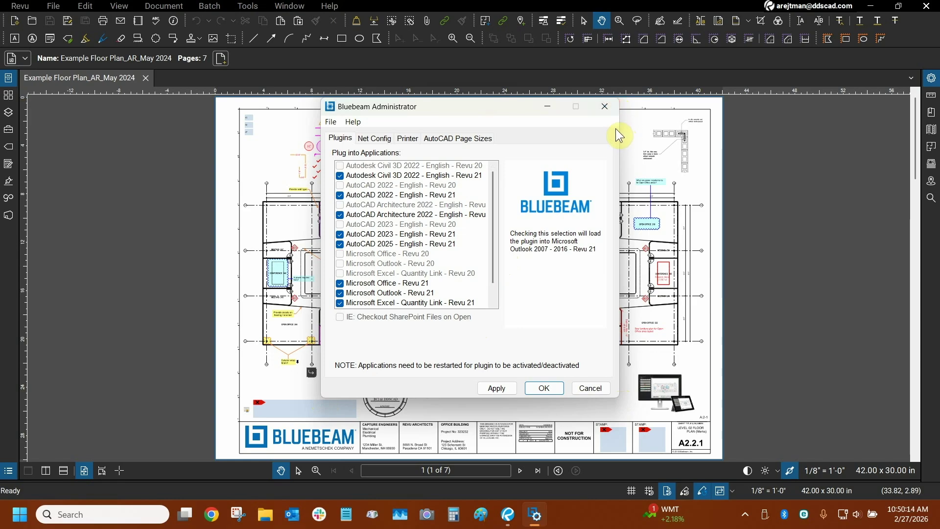
mouse_move(500, 108)
mouse_down()
mouse_move(407, 87)
mouse_move(419, 67)
mouse_up()
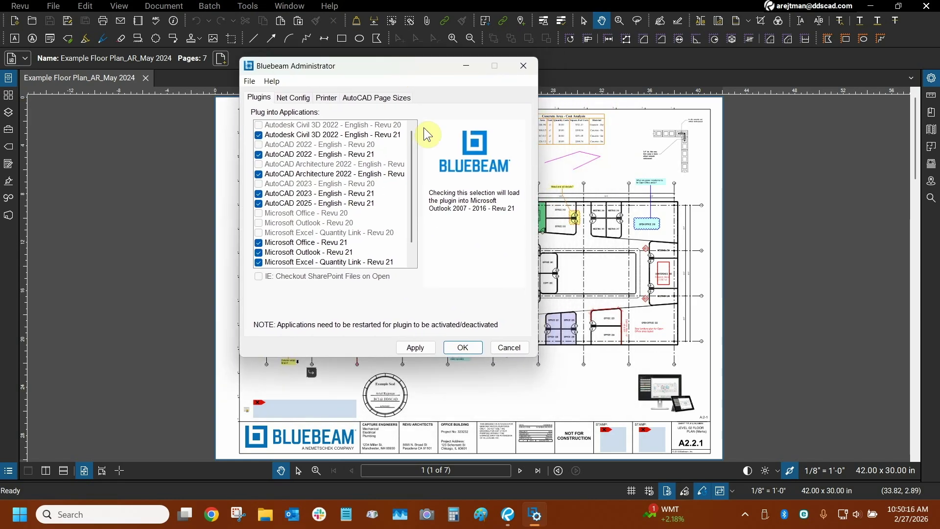
- Turn the AutoCAD Architecture 2022 - English - Revu 21 plugin off and on again, and review the full plugin list
click(380, 174)
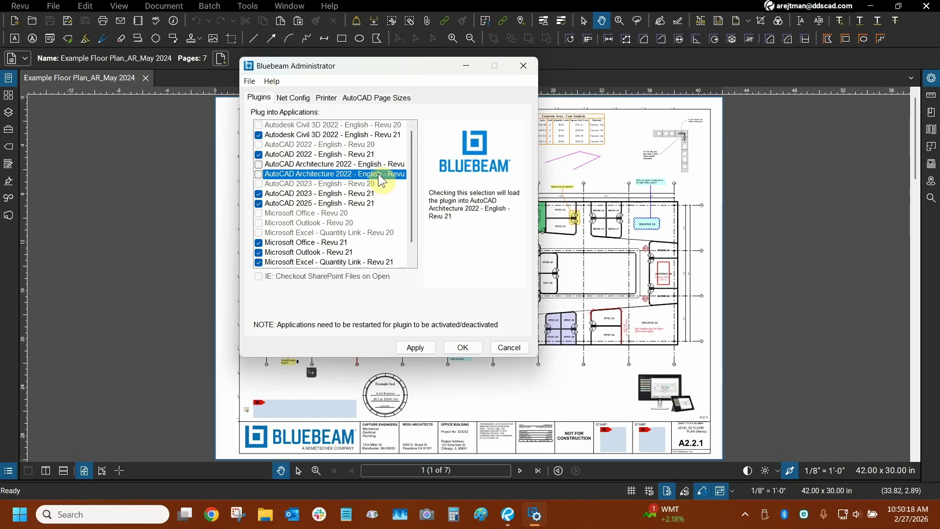
click(384, 174)
click(384, 175)
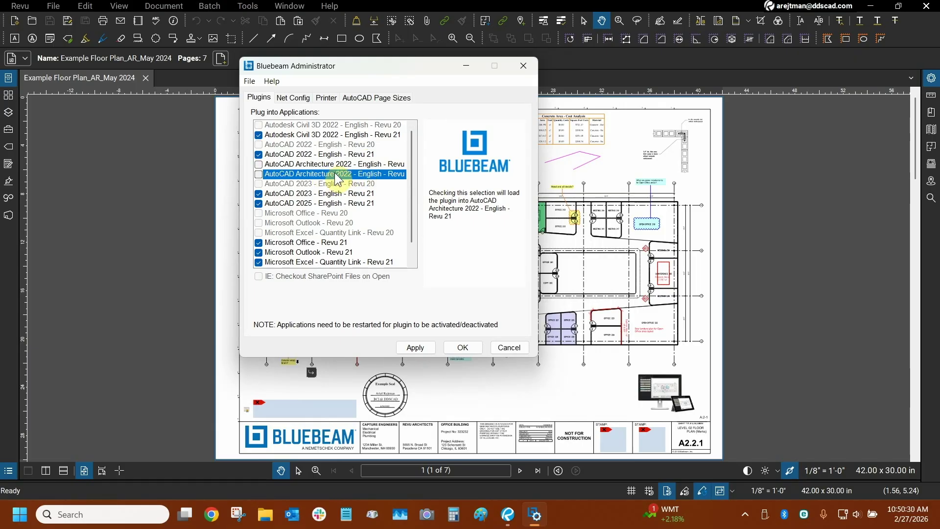
click(298, 175)
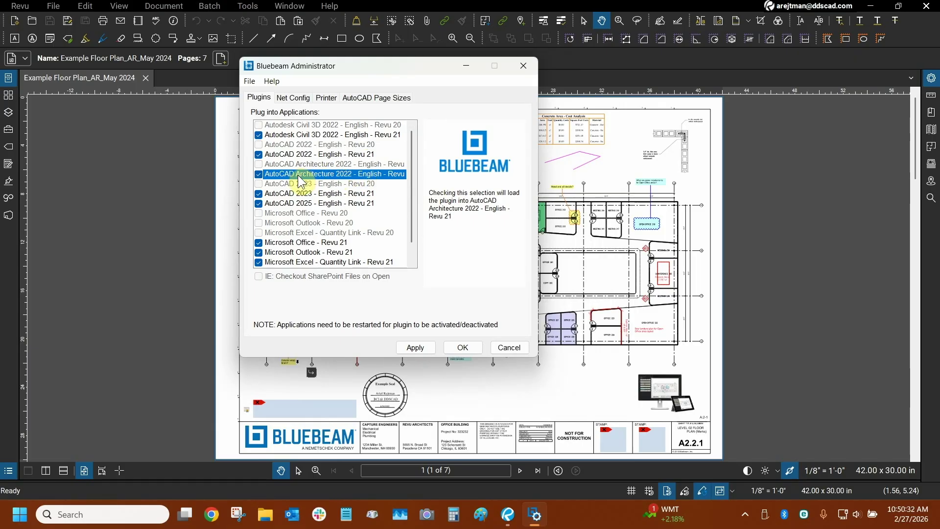
click(259, 174)
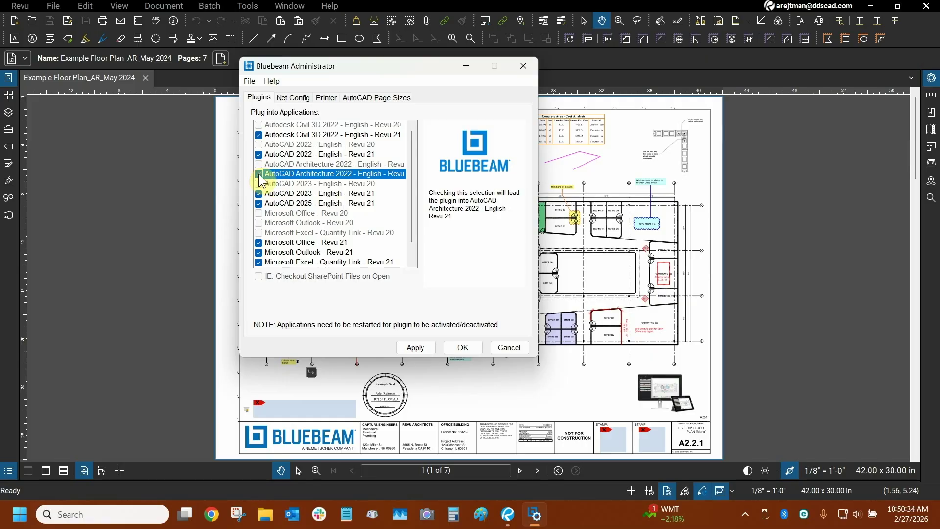
click(302, 180)
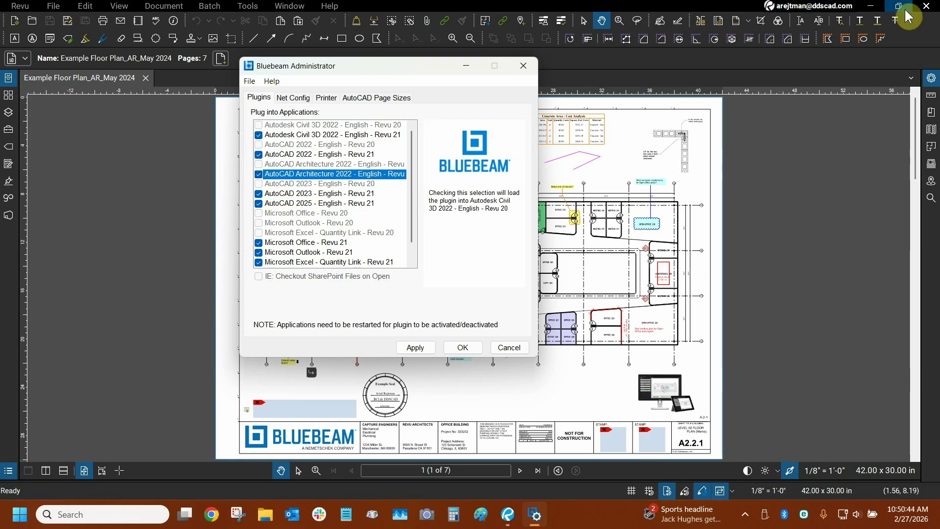
click(926, 14)
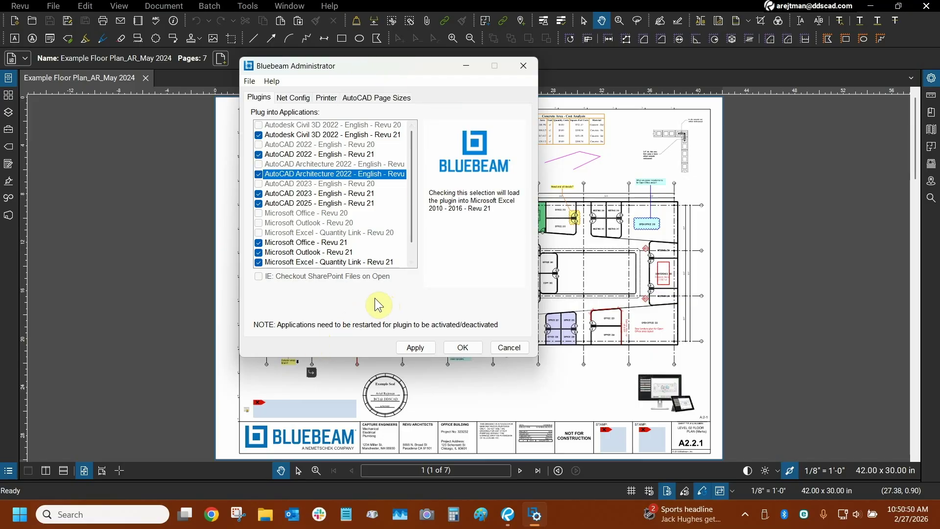
scroll(346, 181, down, 1)
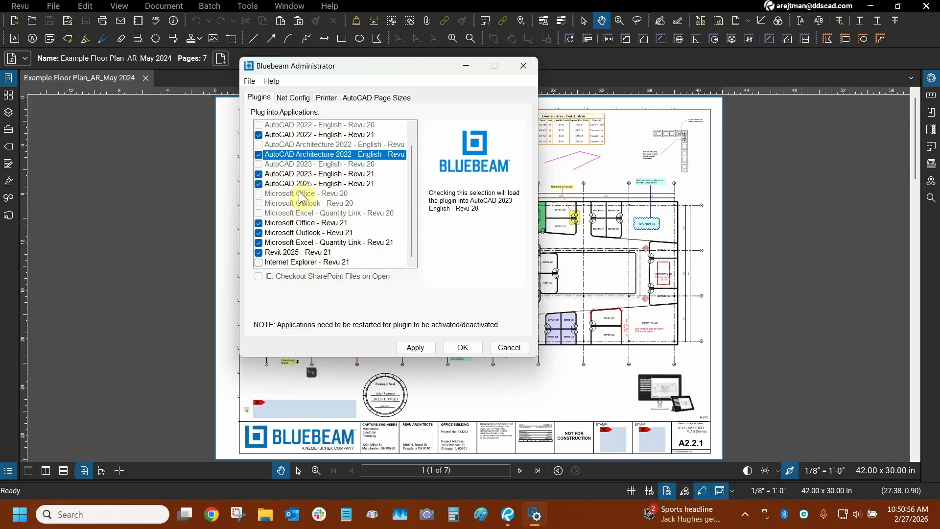
scroll(271, 191, up, 1)
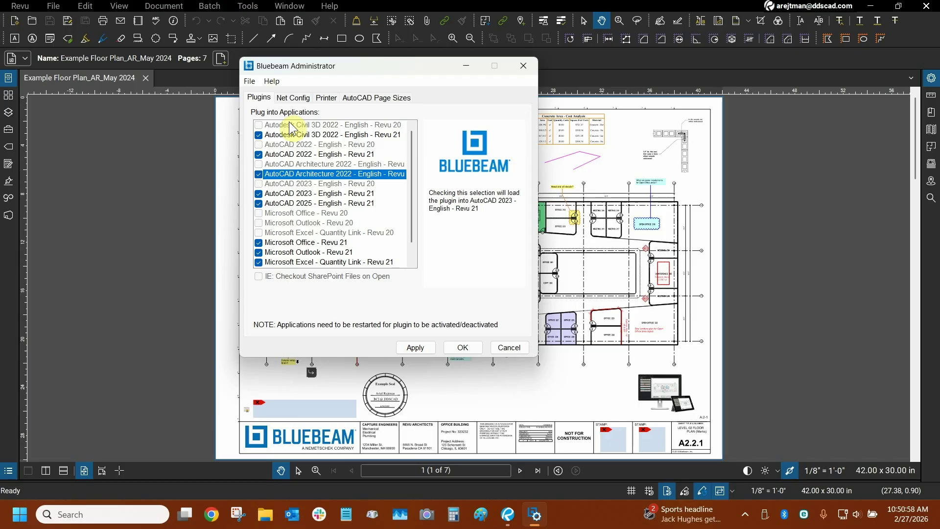
- Show the Bluebeam PDF printer settings and examine the port monitor's status and its restart and stop options
click(329, 99)
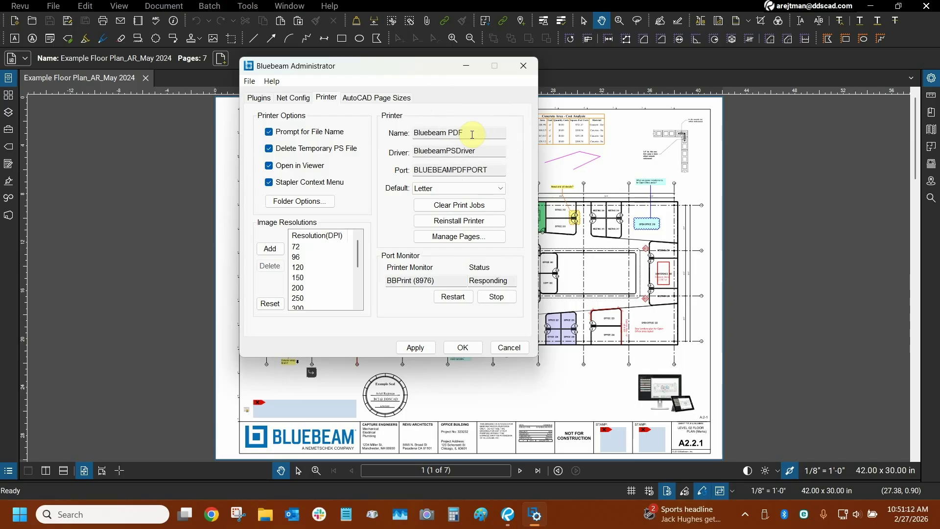
click(447, 300)
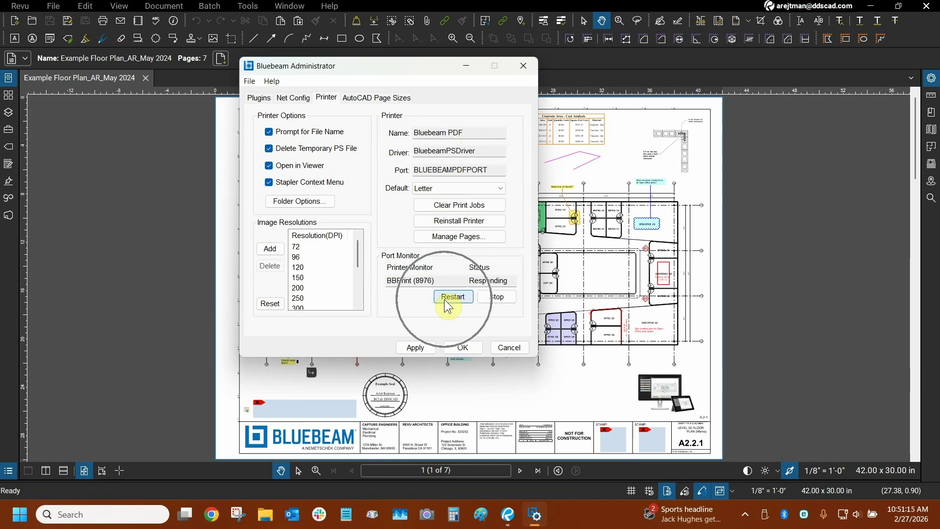
click(482, 282)
click(489, 281)
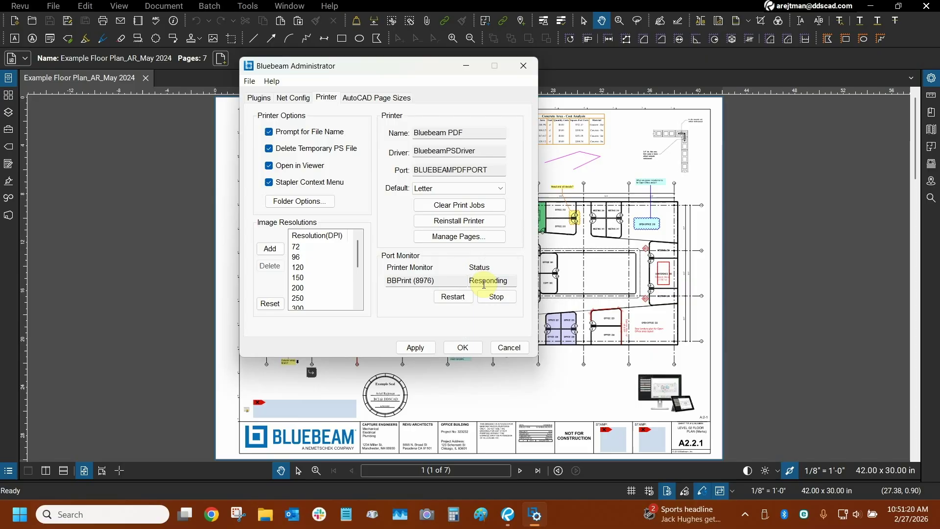
click(458, 302)
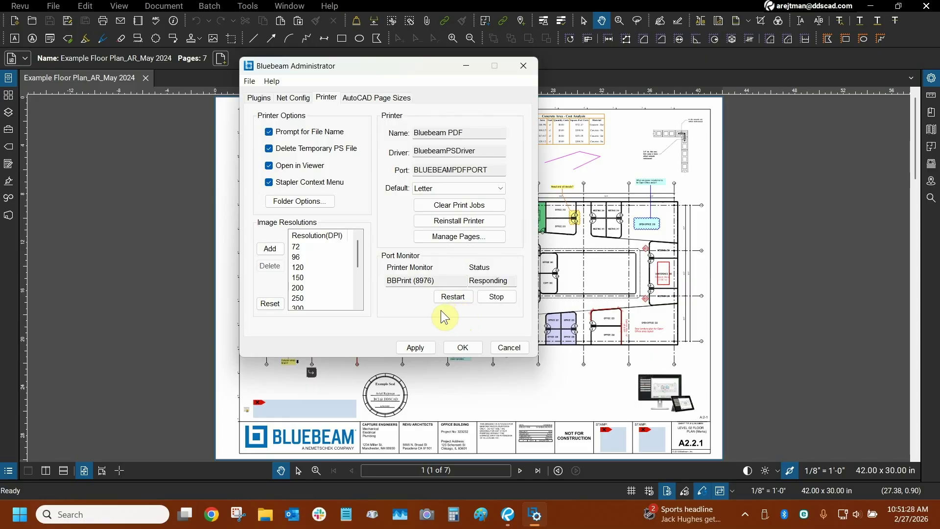
click(498, 293)
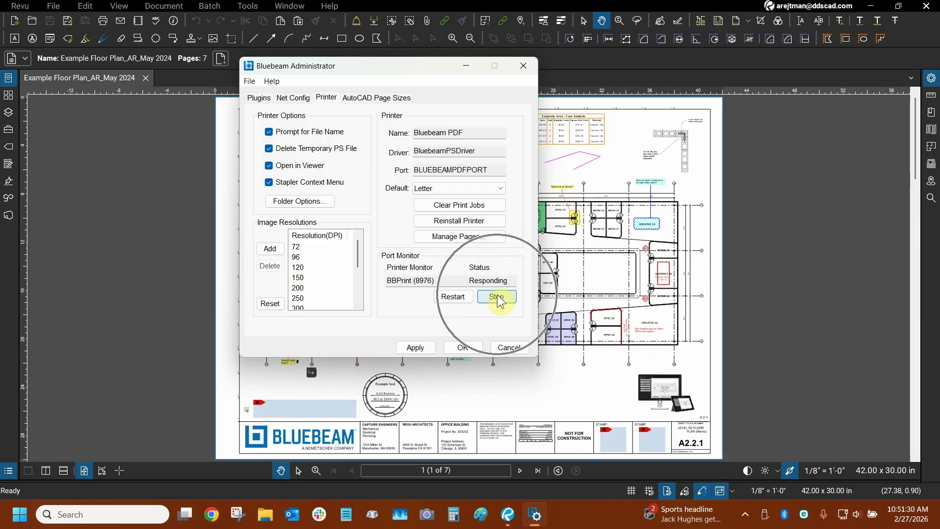
- Examine the install and uninstall options for reinstalling the Bluebeam PDF printer, and close Bluebeam Administrator without applying changes
click(457, 222)
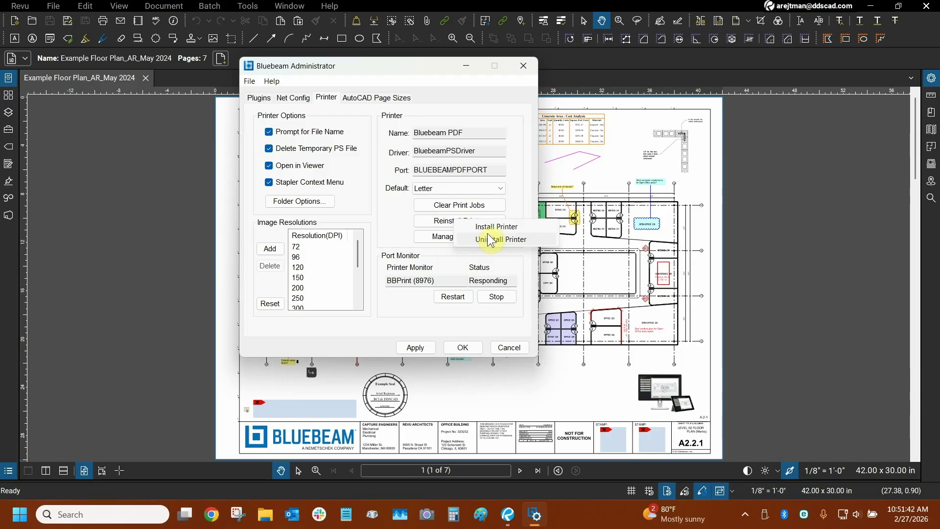
click(453, 223)
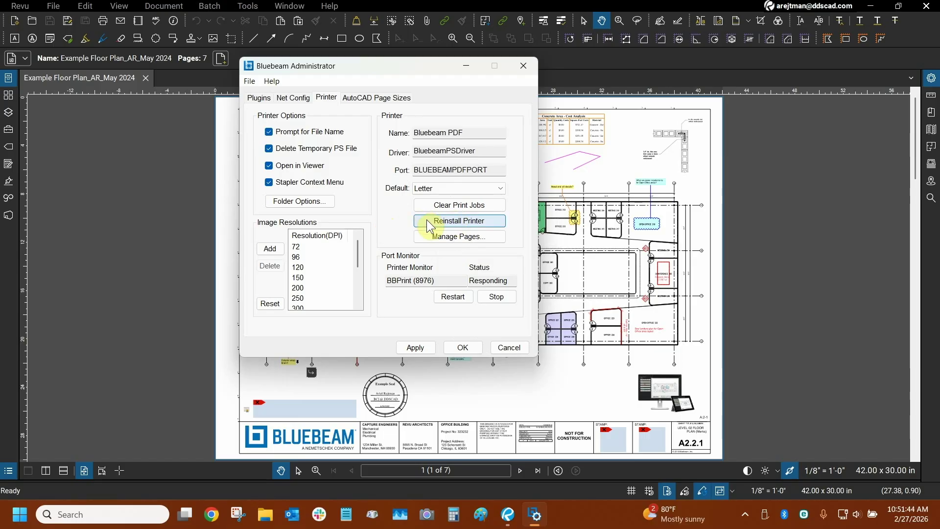
click(490, 221)
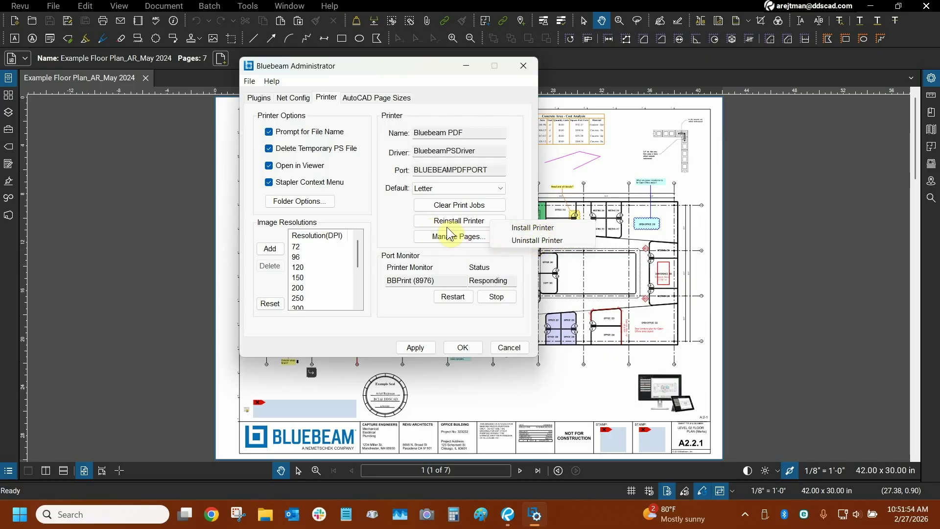
click(531, 228)
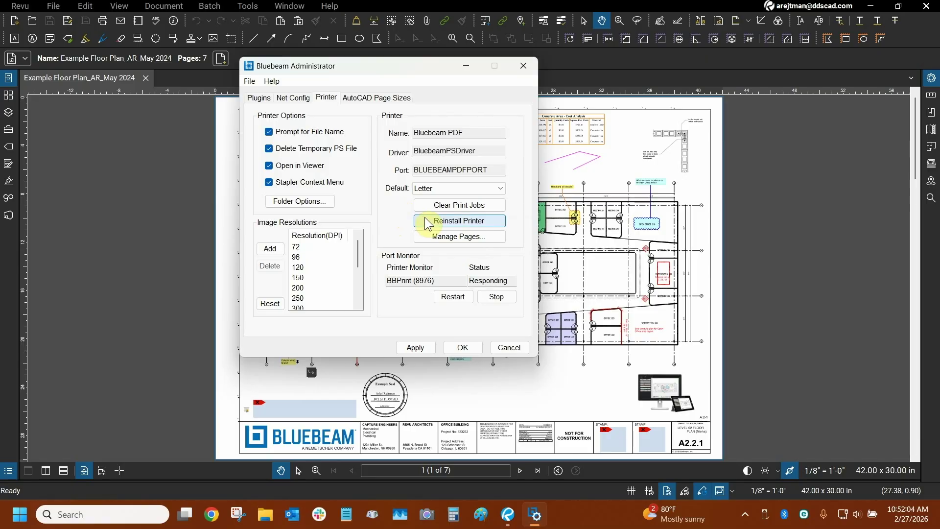
click(456, 298)
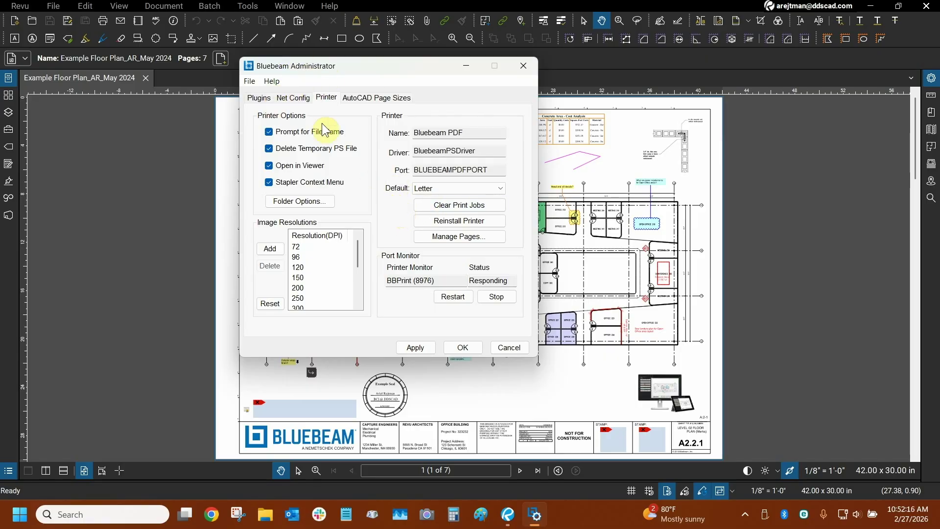
click(507, 349)
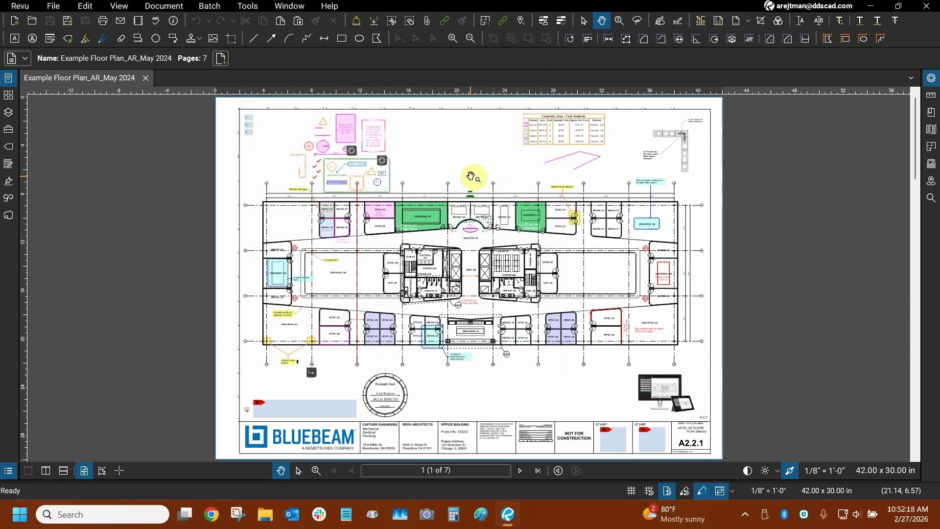